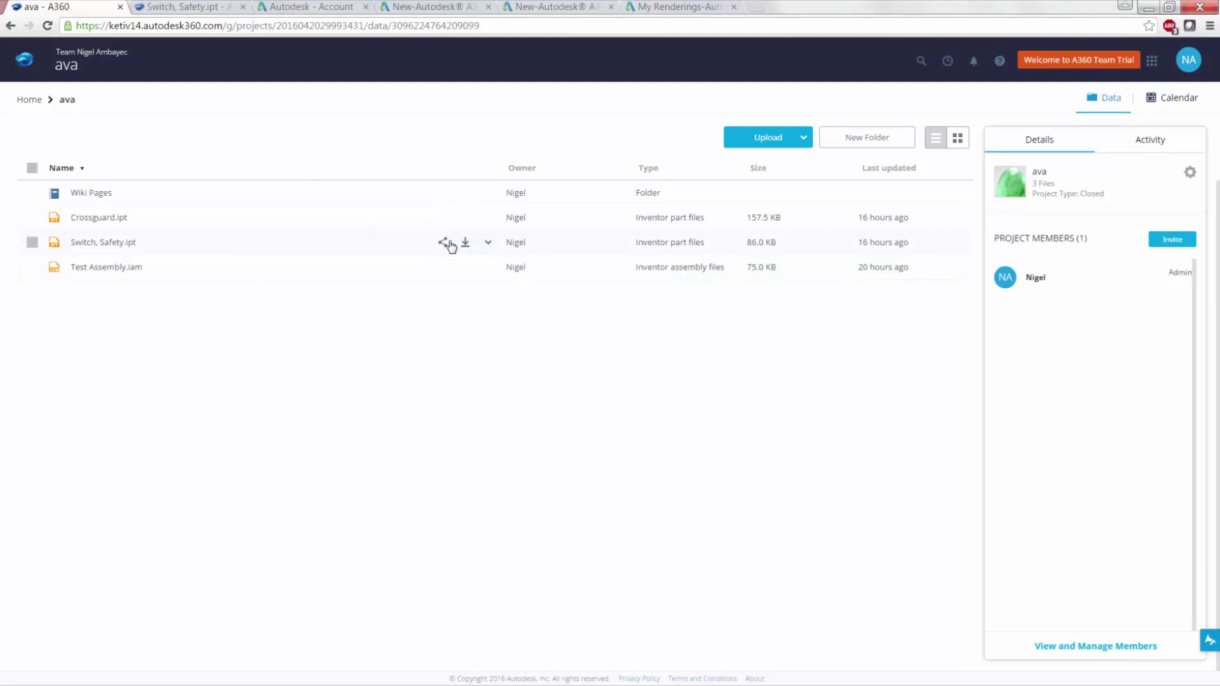
Review the link-sharing options of Switch, Safety.ipt, and inspect the part in the 3D viewer
left_click(445, 243)
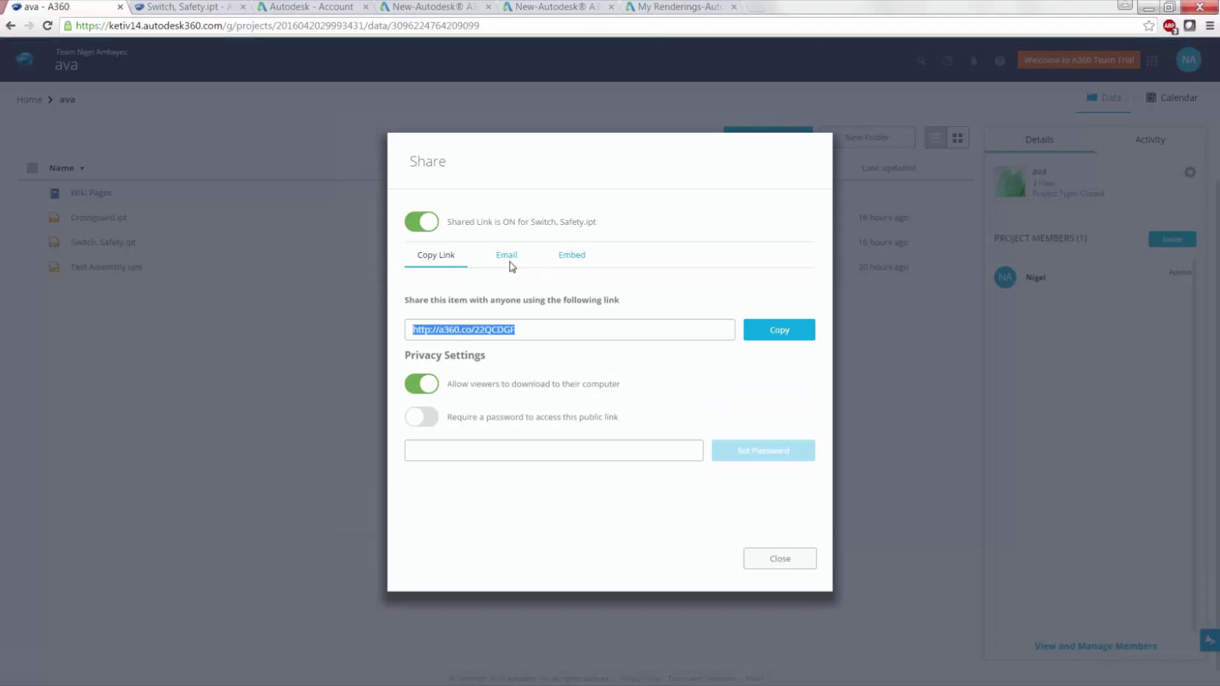
left_click(787, 569)
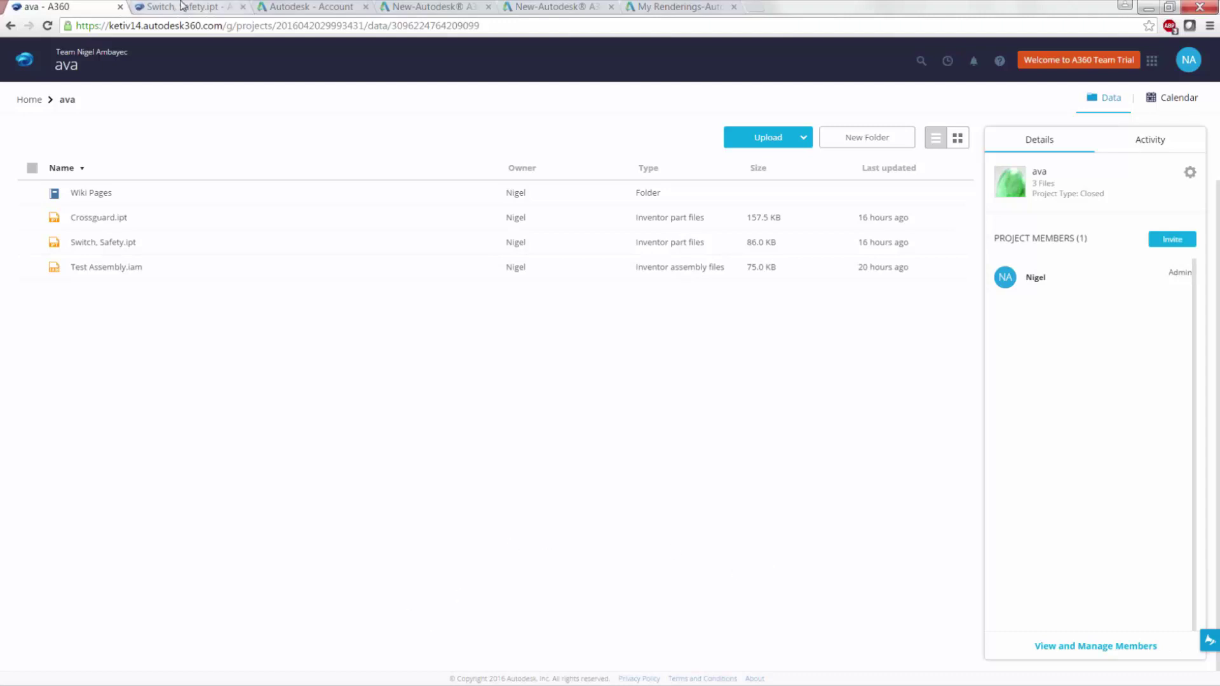
left_click(114, 245)
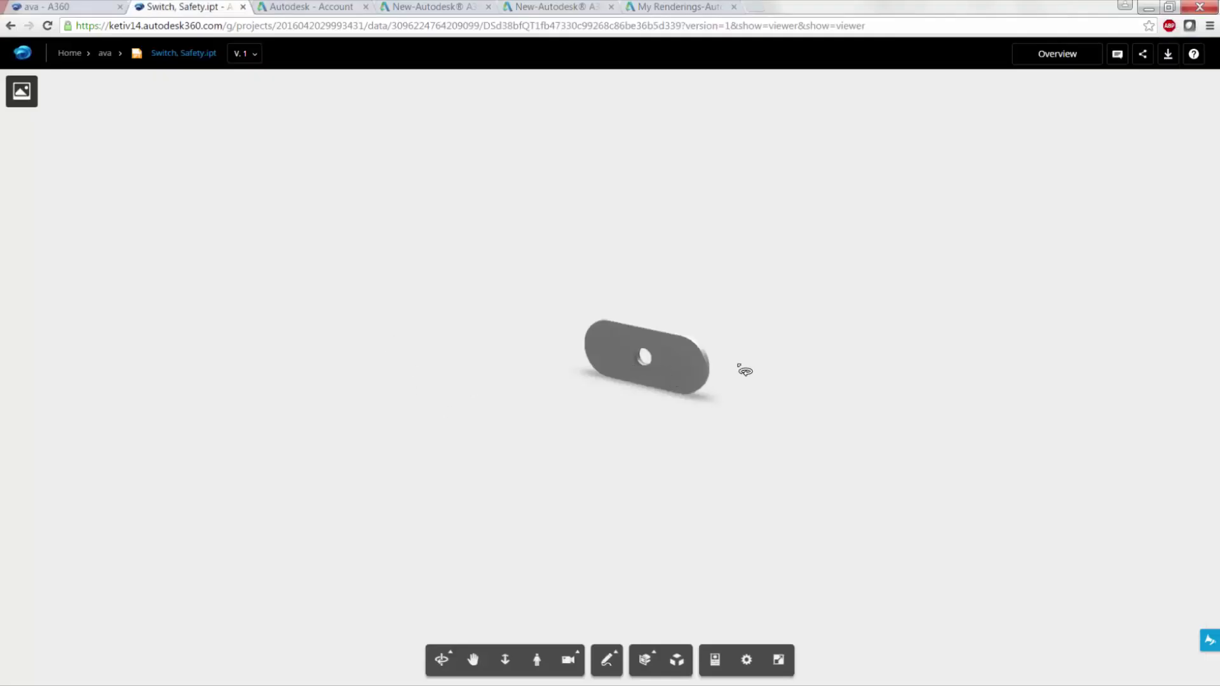
left_click_drag(701, 472, 745, 424)
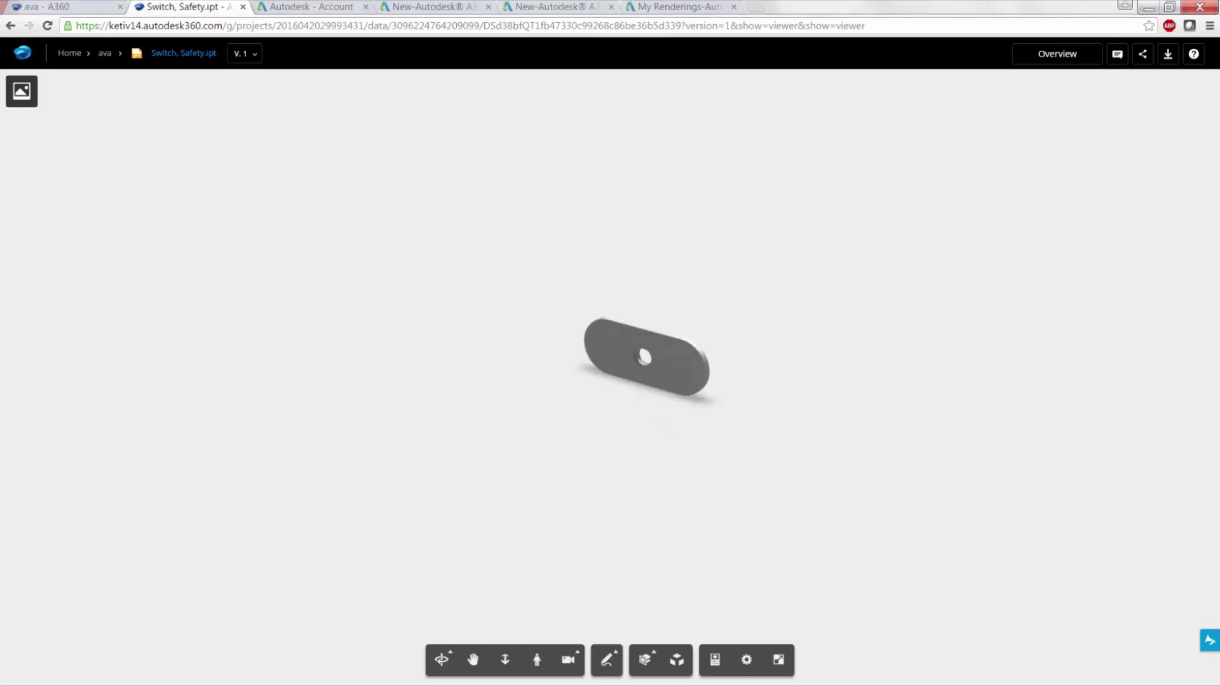
Try freehand markup strokes over and around the Switch, Safety part and discard the markup
left_click(608, 661)
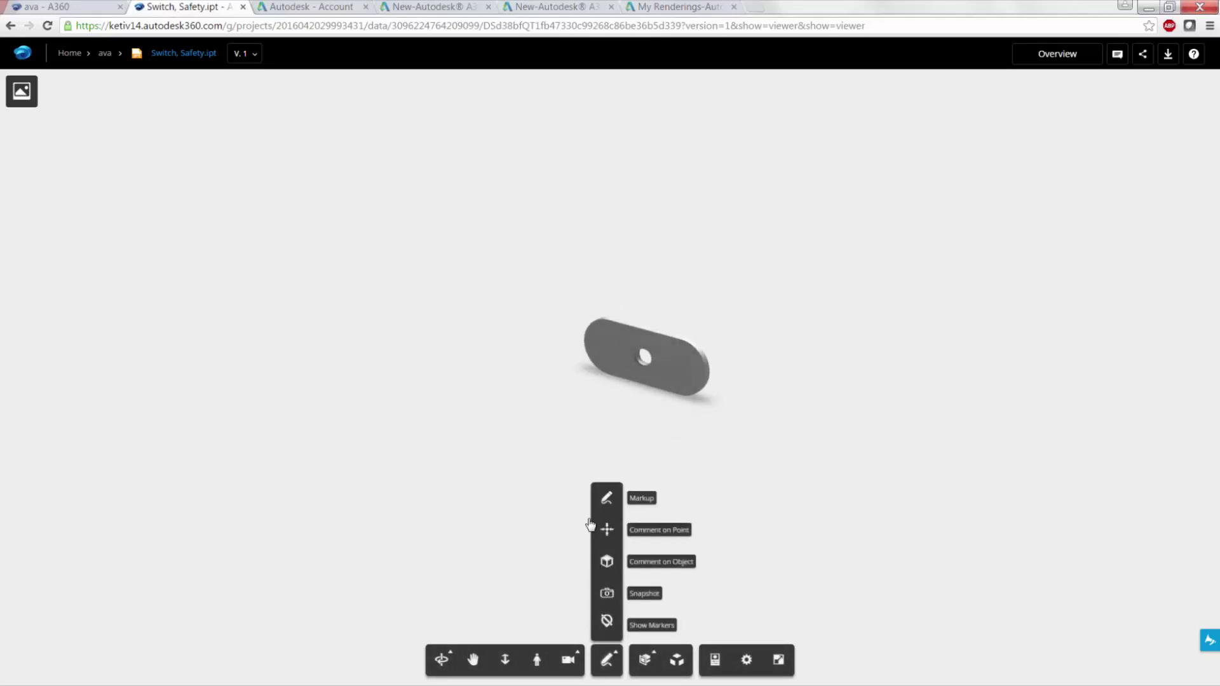
left_click(599, 502)
mouse_move(471, 457)
left_mouse_down()
mouse_move(589, 376)
mouse_move(512, 450)
left_mouse_up()
mouse_move(704, 254)
left_mouse_down()
mouse_move(768, 200)
mouse_move(887, 323)
mouse_move(785, 153)
left_mouse_up()
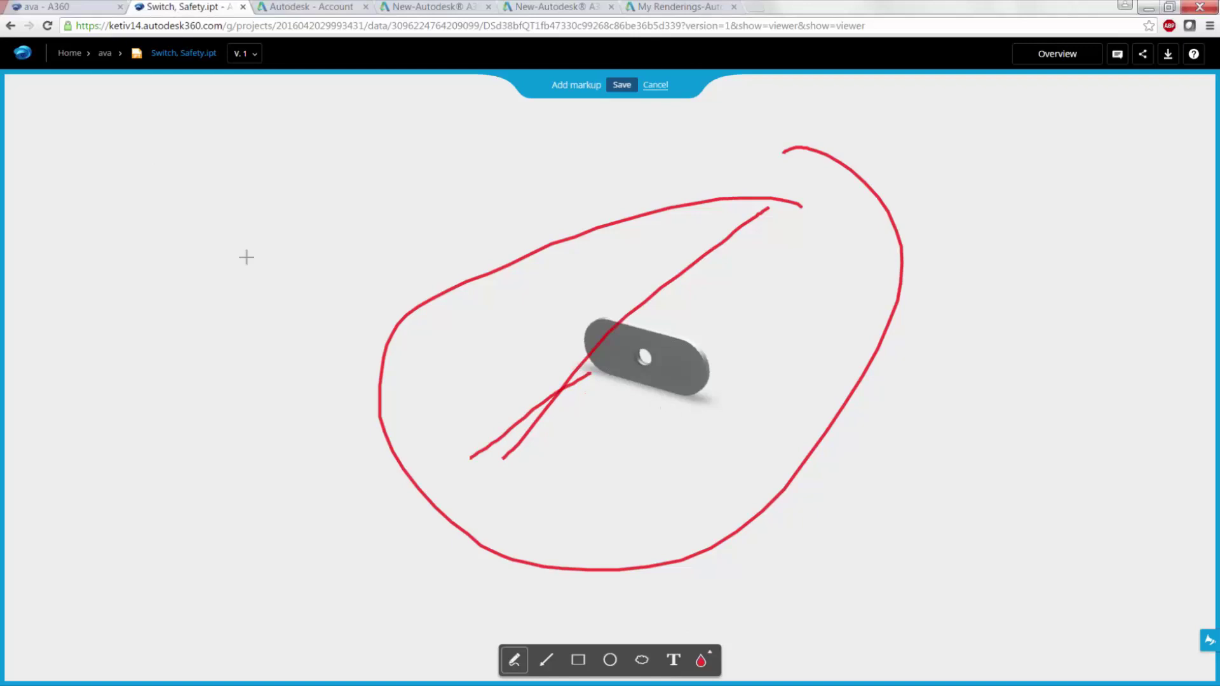
left_click(655, 87)
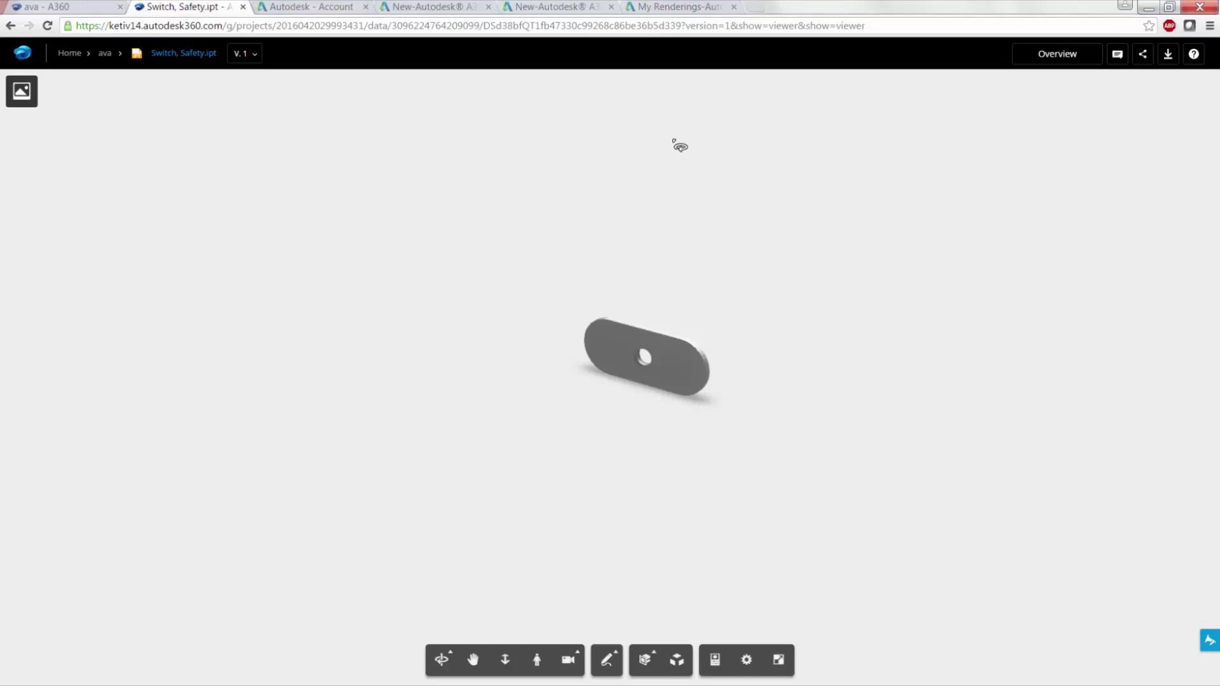
Switch to the Autodesk Account site and sign in with the prefilled credentials
left_click(312, 9)
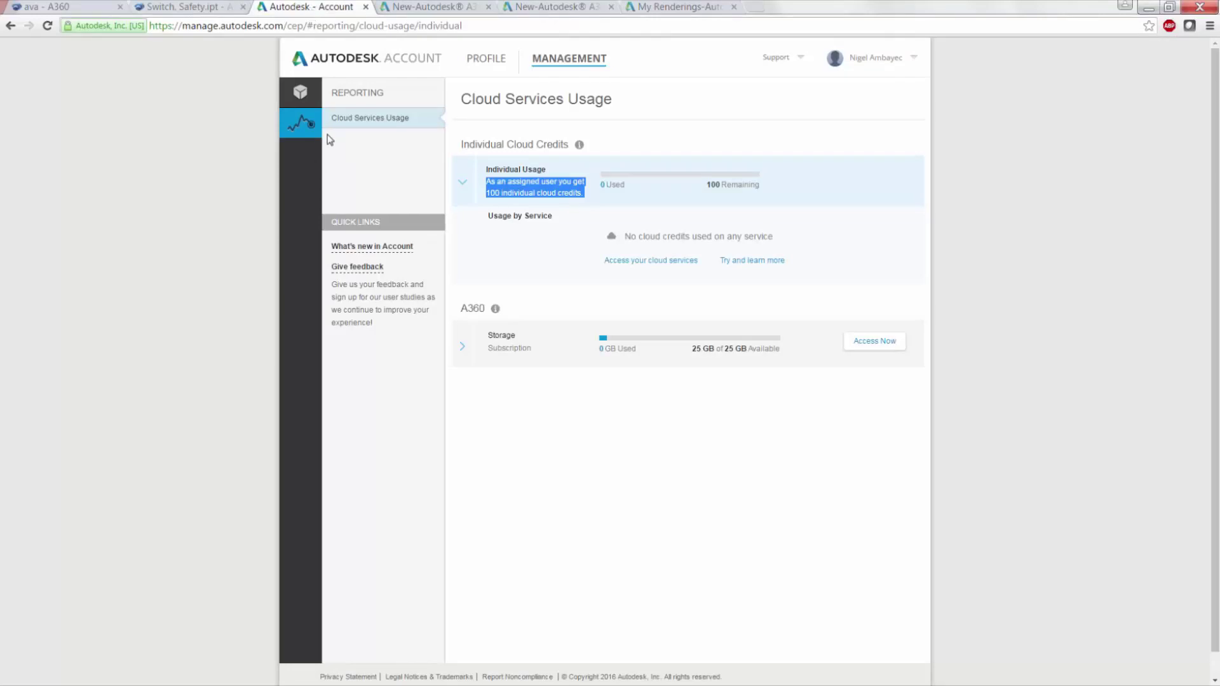
left_click(360, 64)
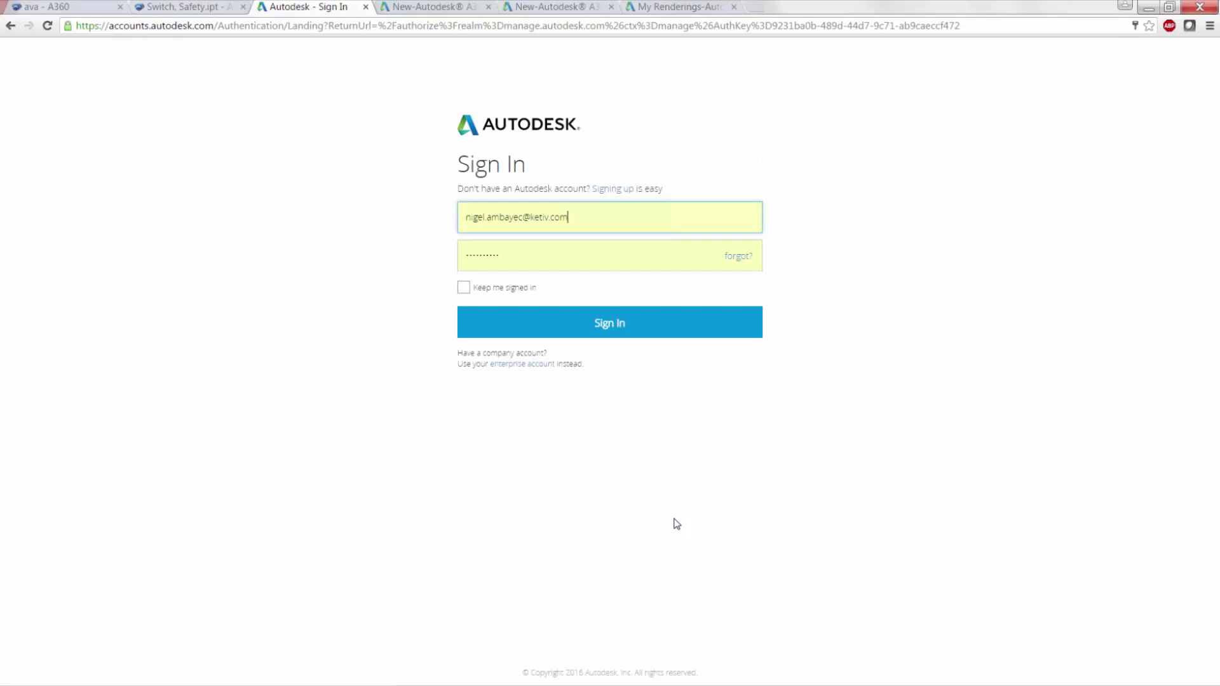
left_click(626, 324)
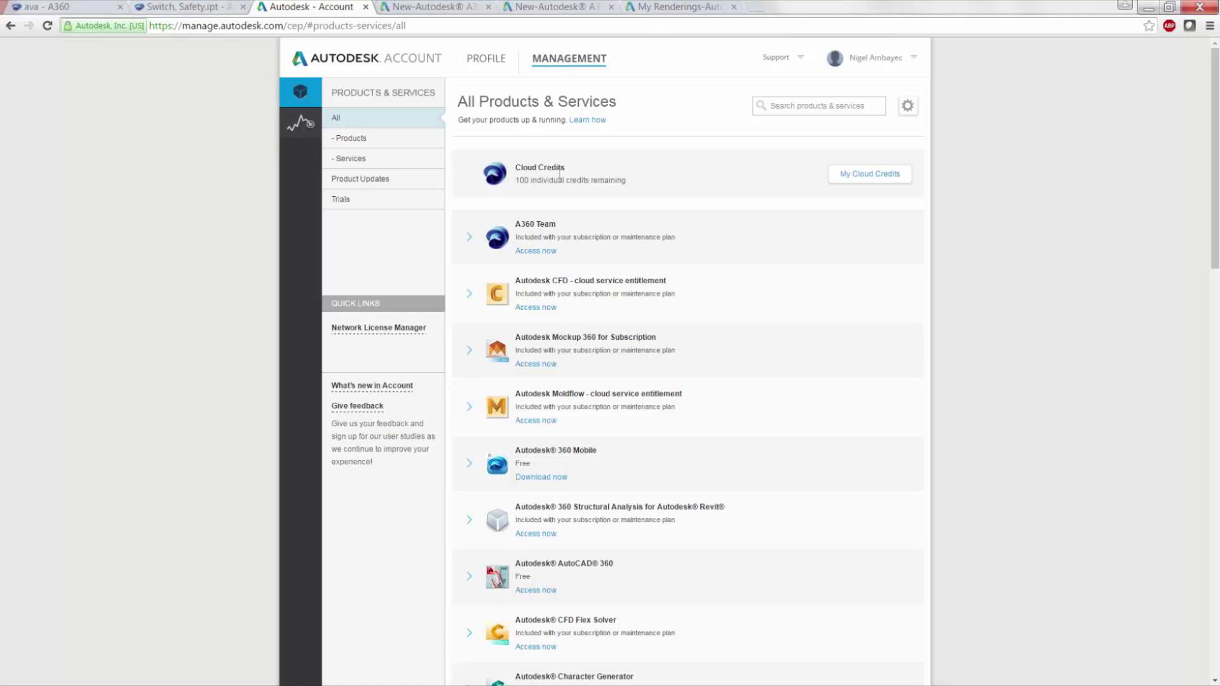
Open the cloud credits usage report and examine the individual credits and the A360 storage allowance
left_click(873, 181)
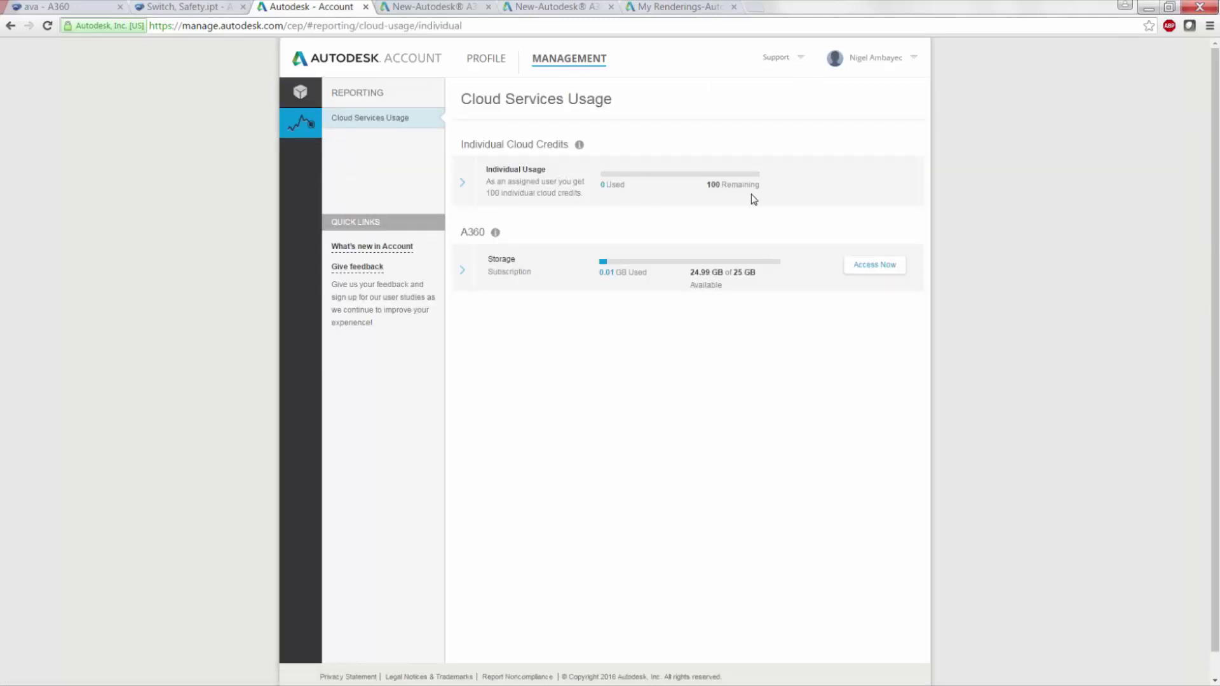
double_click(468, 231)
left_click(724, 274)
left_click(705, 336)
double_click(738, 274)
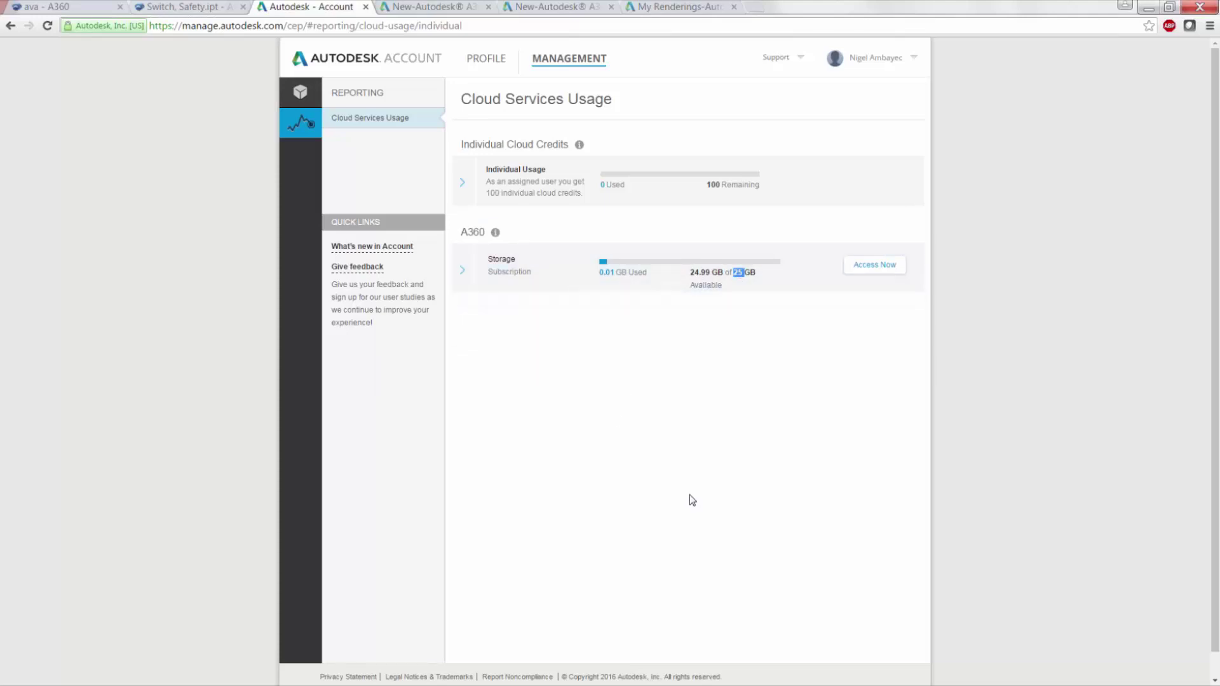
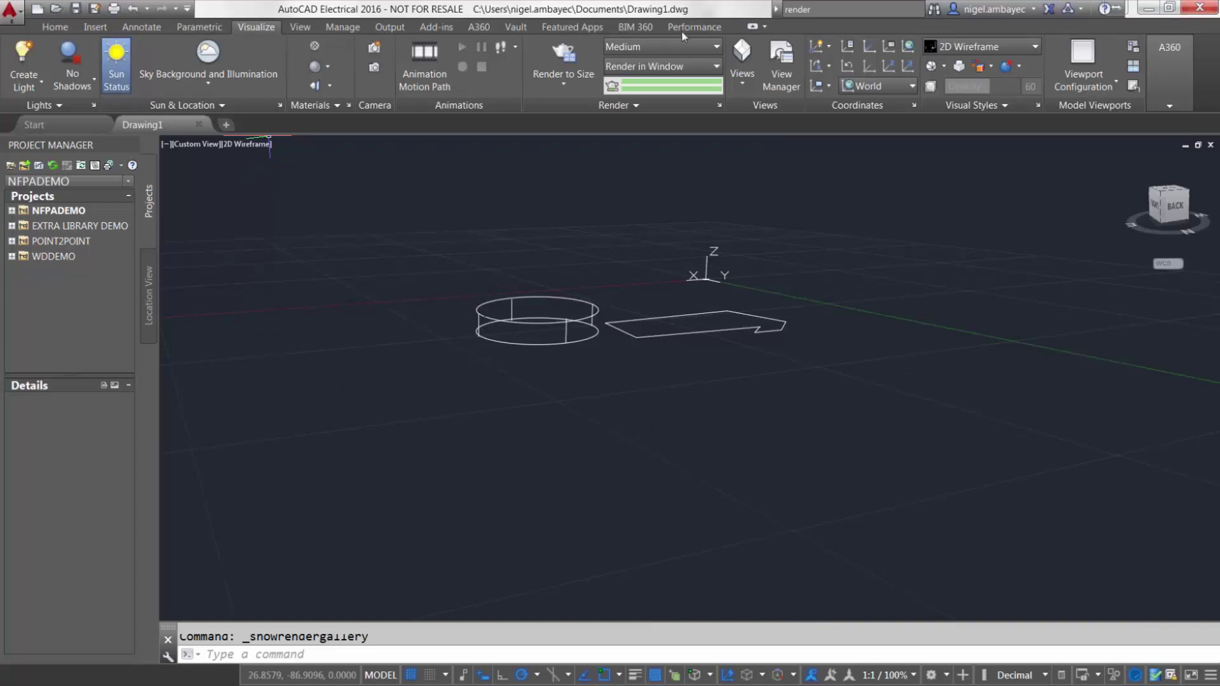
Check the ribbon display options and the A360 rendering tools in AutoCAD Electrical
right_click(808, 30)
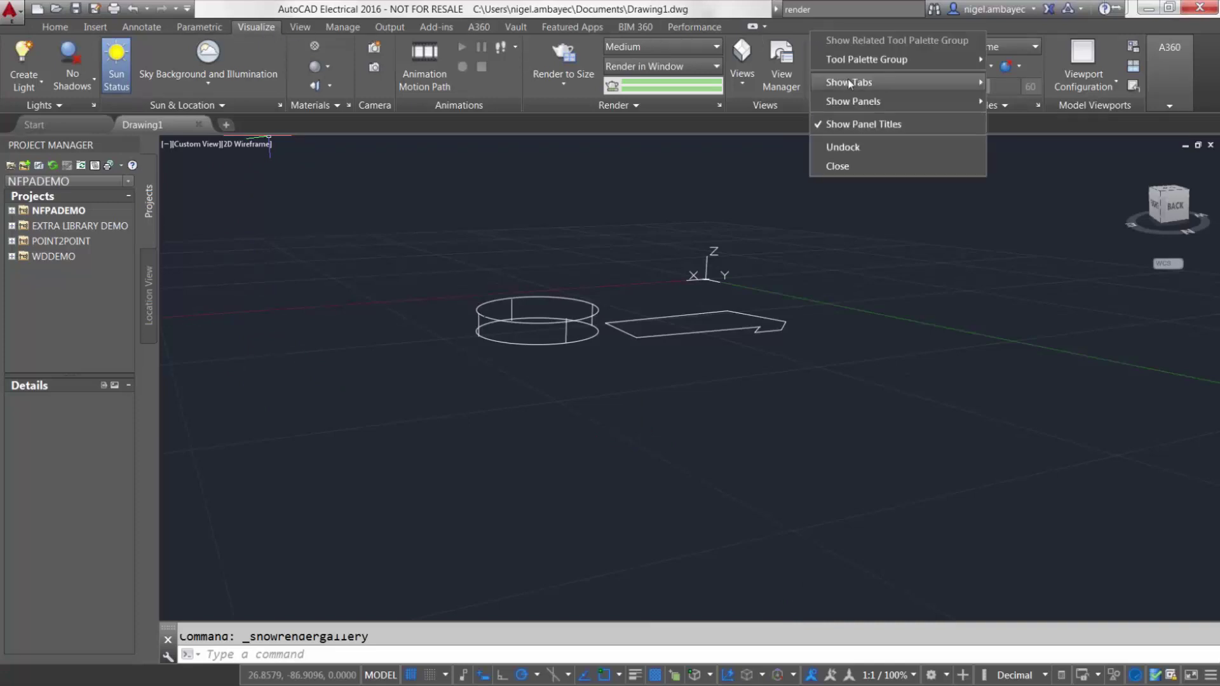
left_click(393, 264)
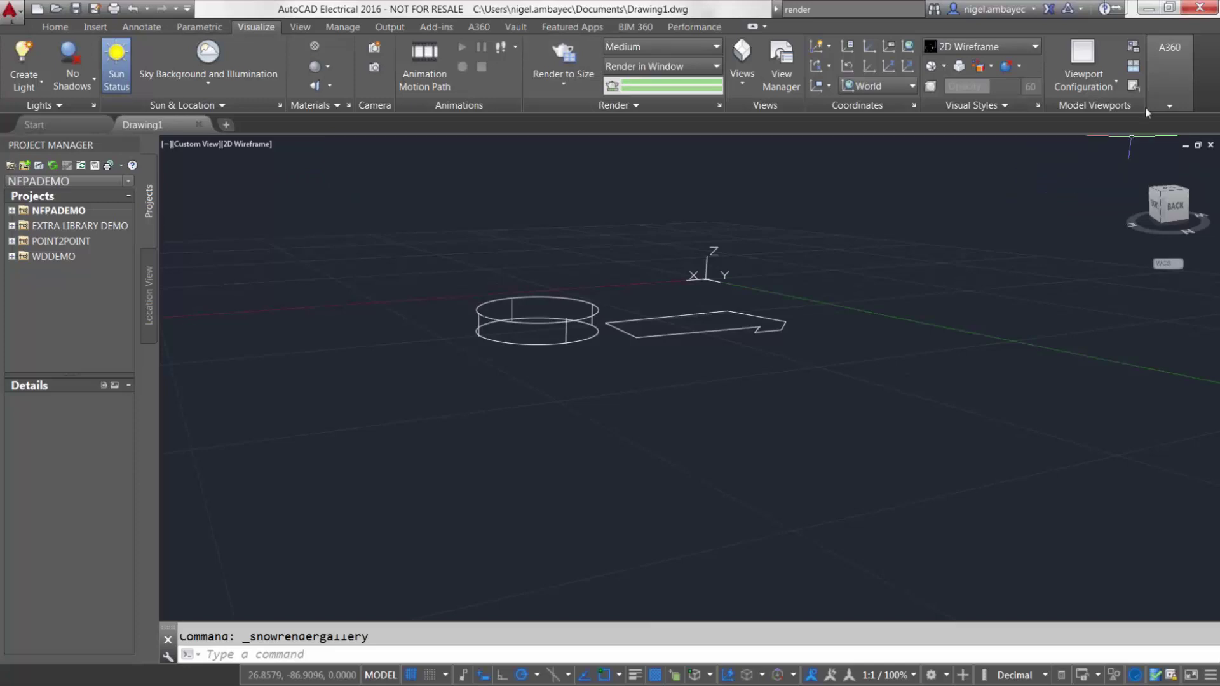
left_click(1161, 77)
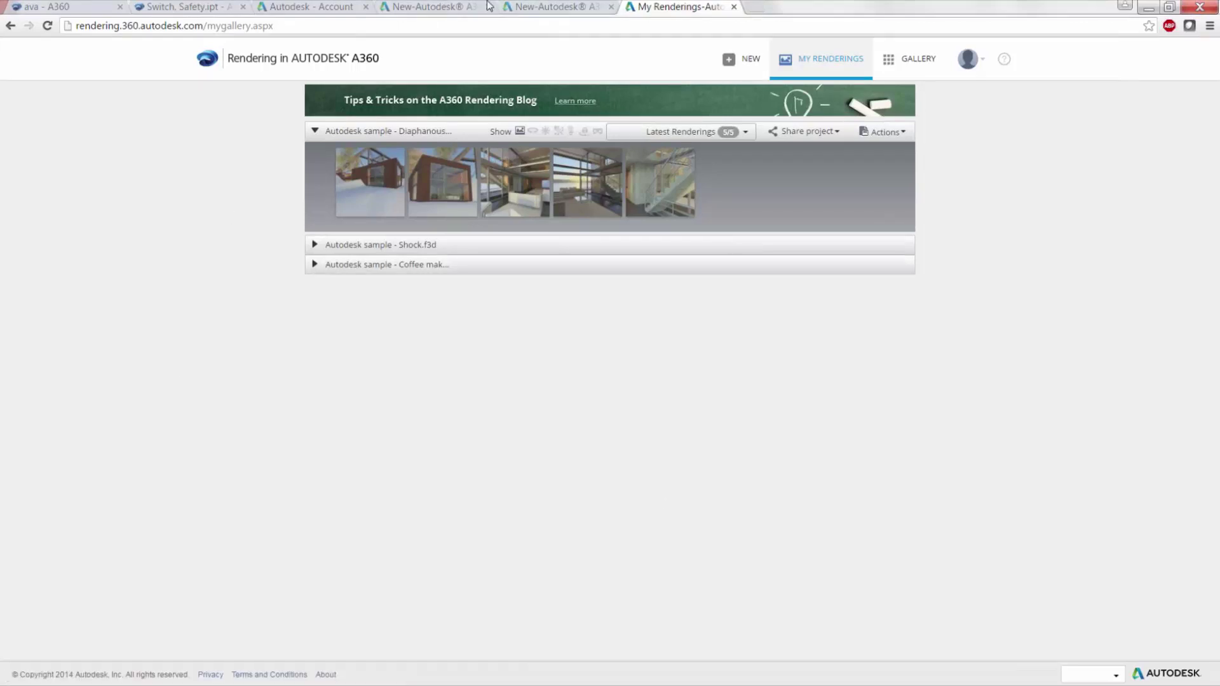
Switch to the A360 Rendering settings of the Shock.f3d sample and set the environment to crossroads, leaving render quality at Standard
left_click(467, 9)
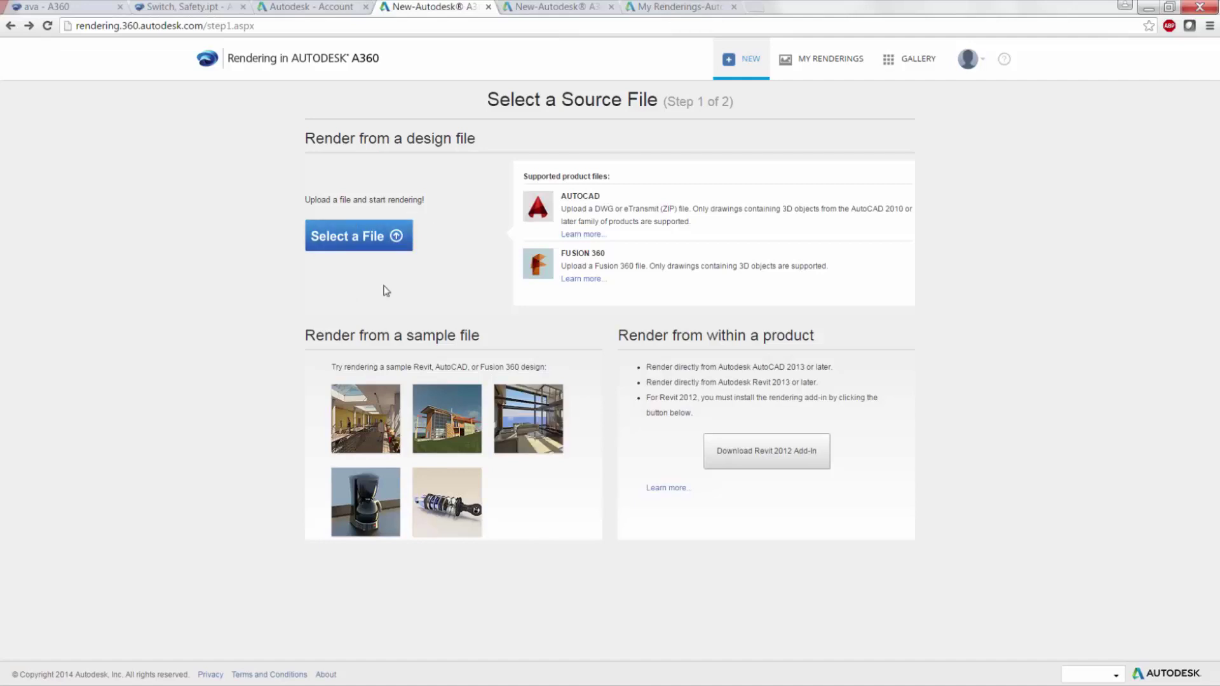
left_click(542, 7)
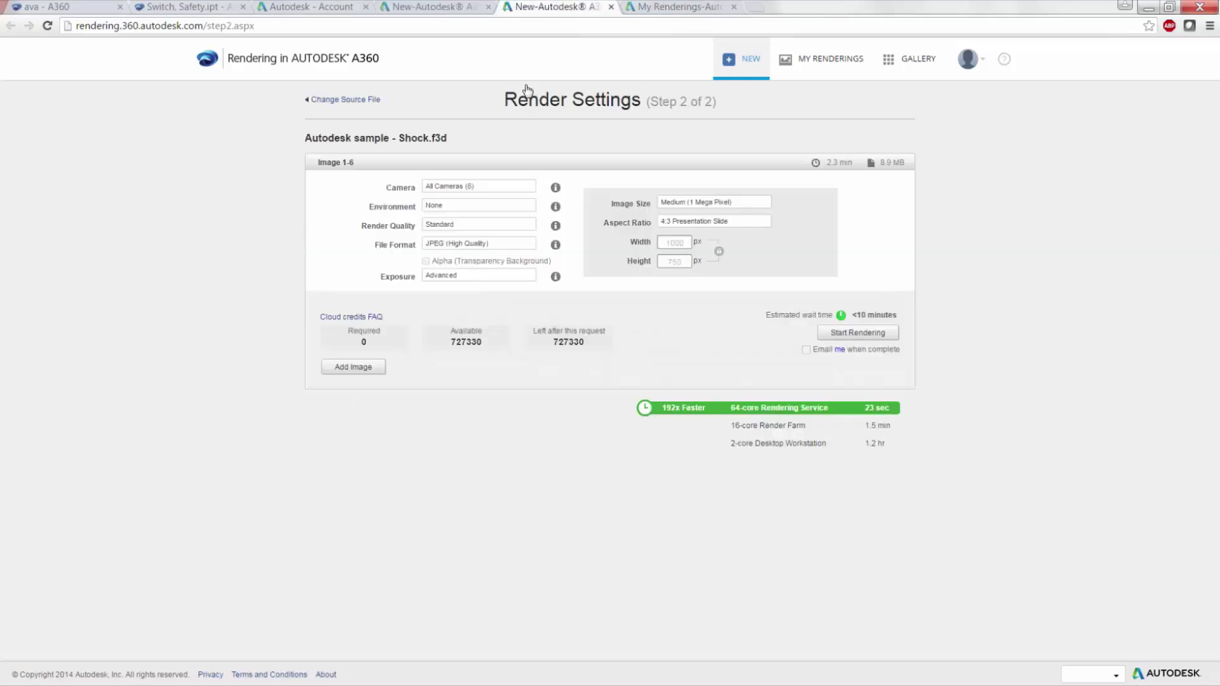
left_click(490, 188)
left_click(490, 187)
left_click(487, 204)
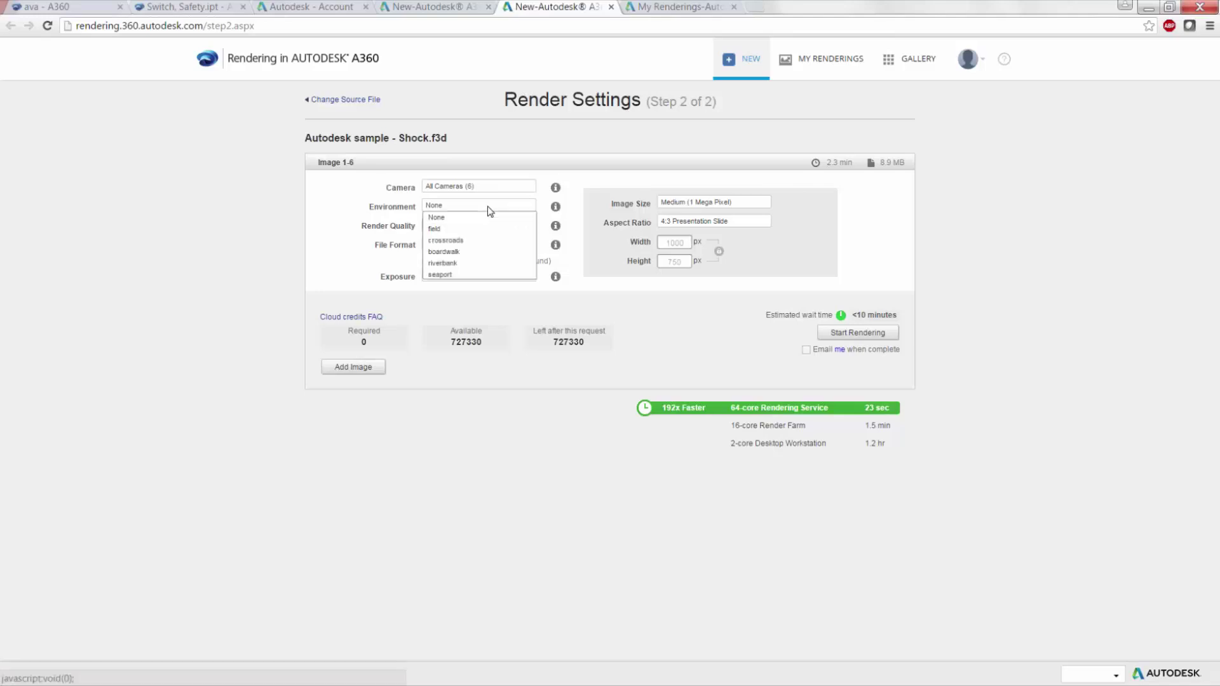
left_click(478, 230)
left_click(474, 224)
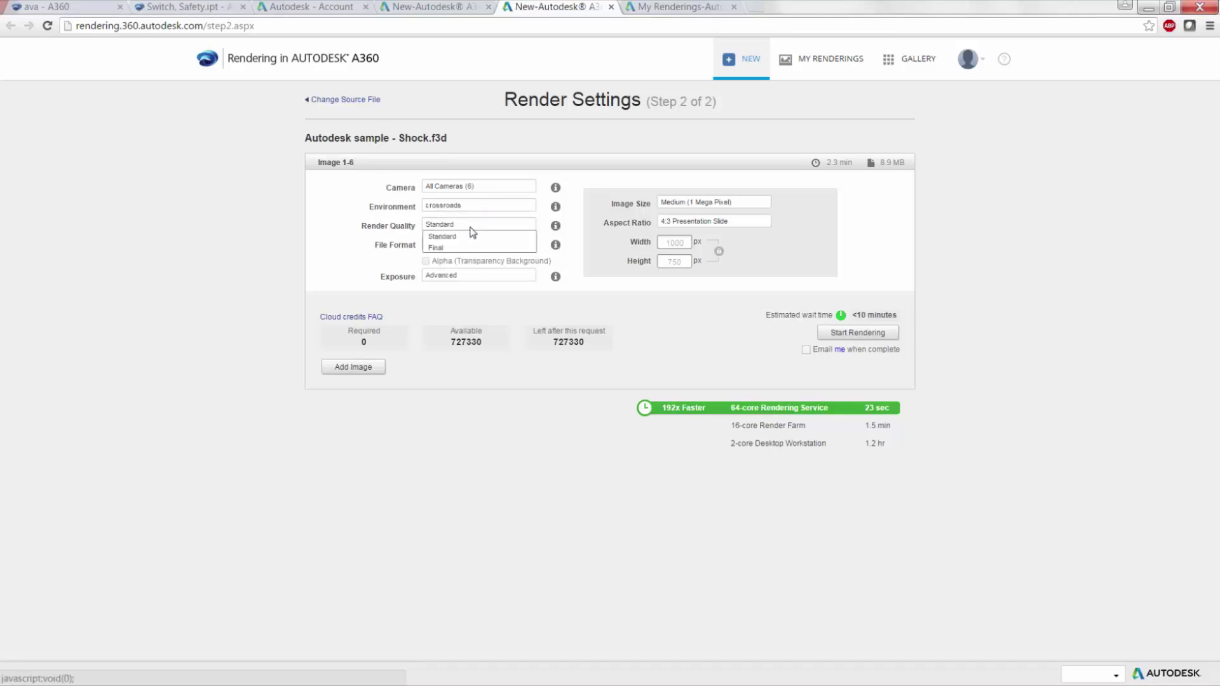
left_click(444, 255)
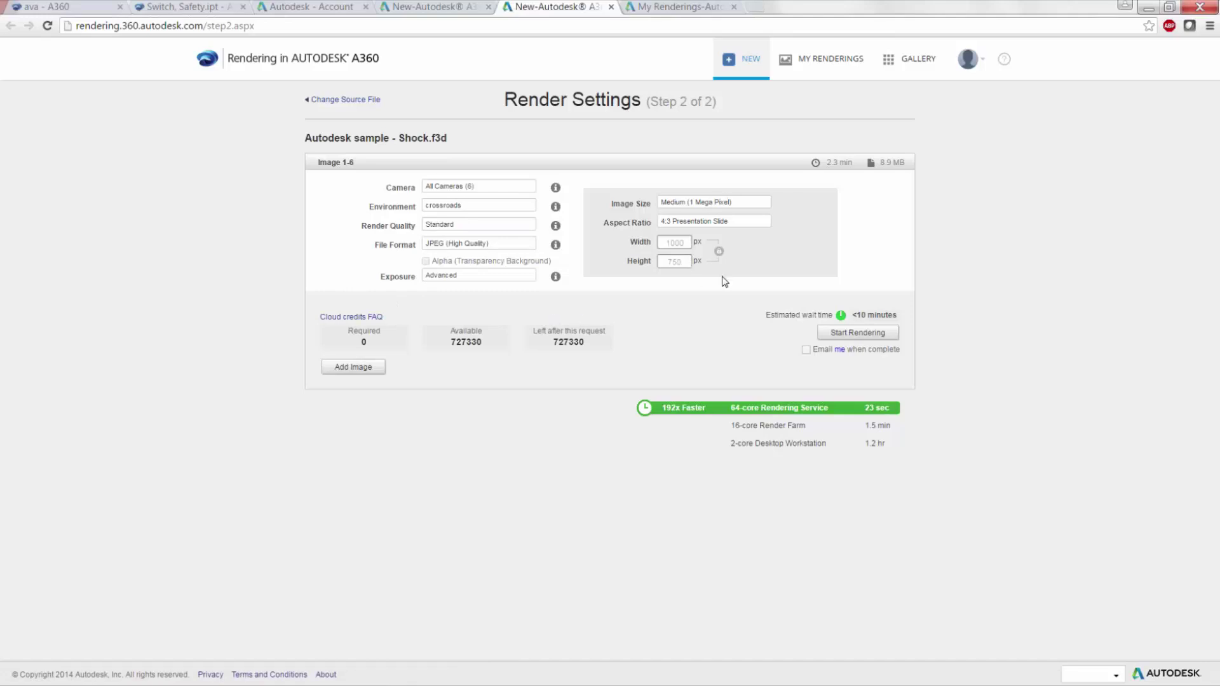
Set the Shock.f3d rendering's image size to Extra Large (9 Mega Pixel)
left_click(735, 204)
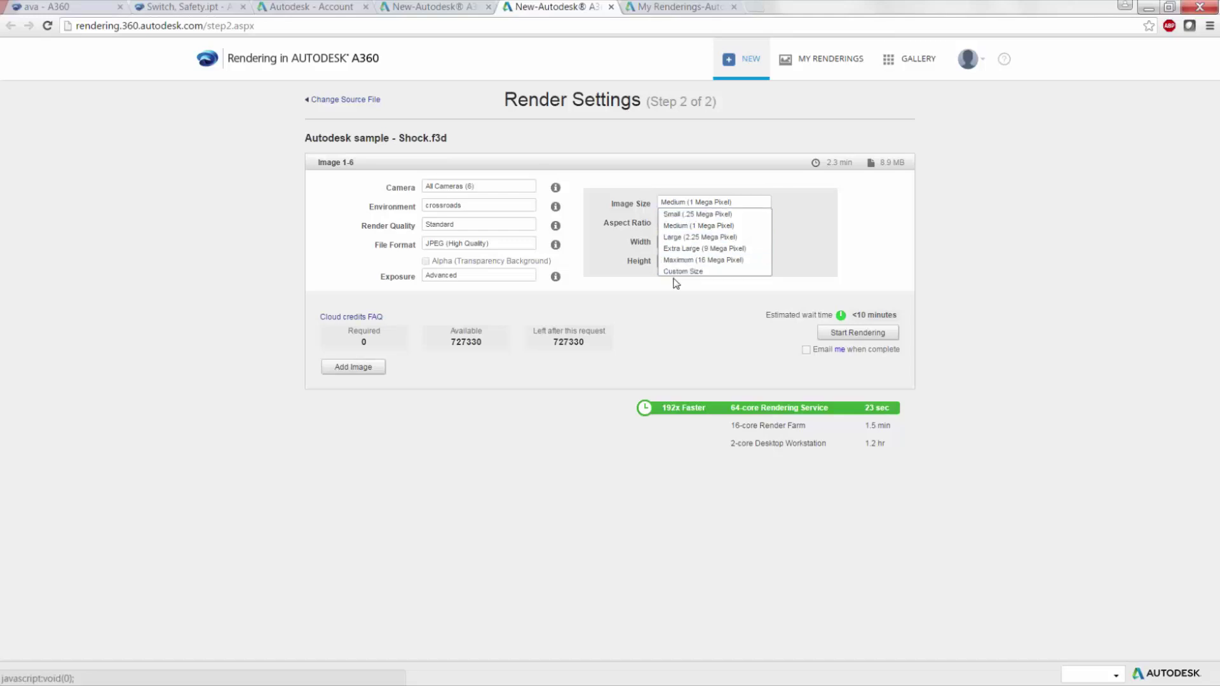
left_click(824, 254)
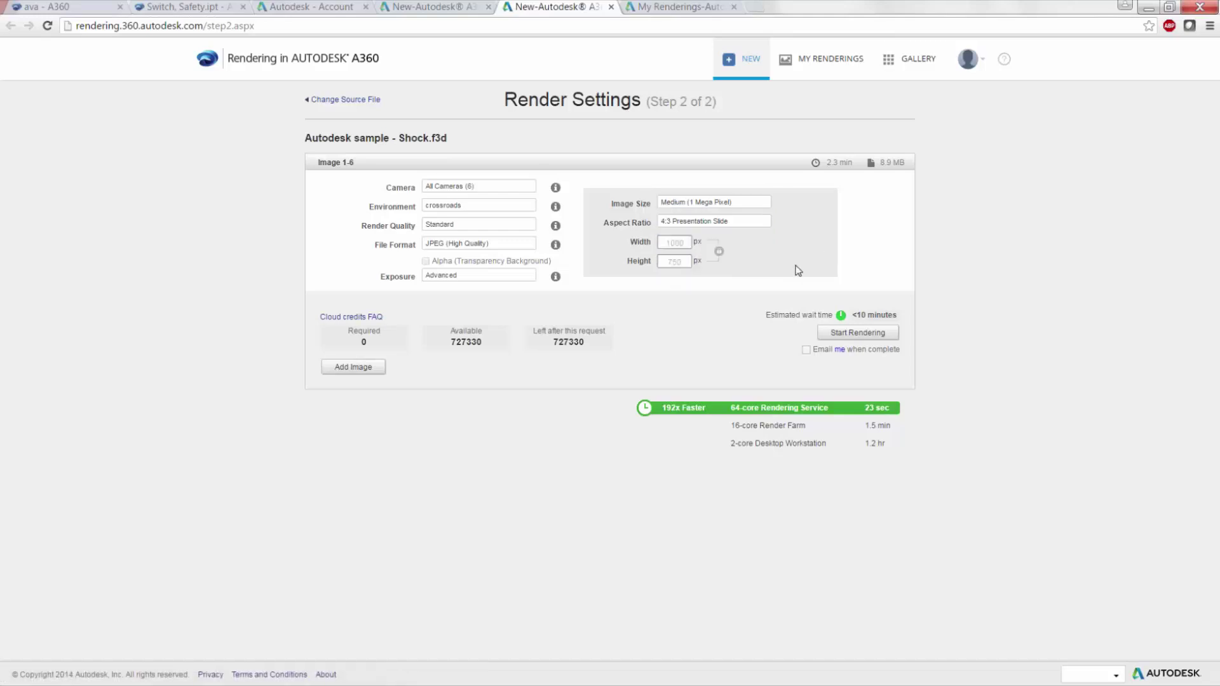
left_click(755, 203)
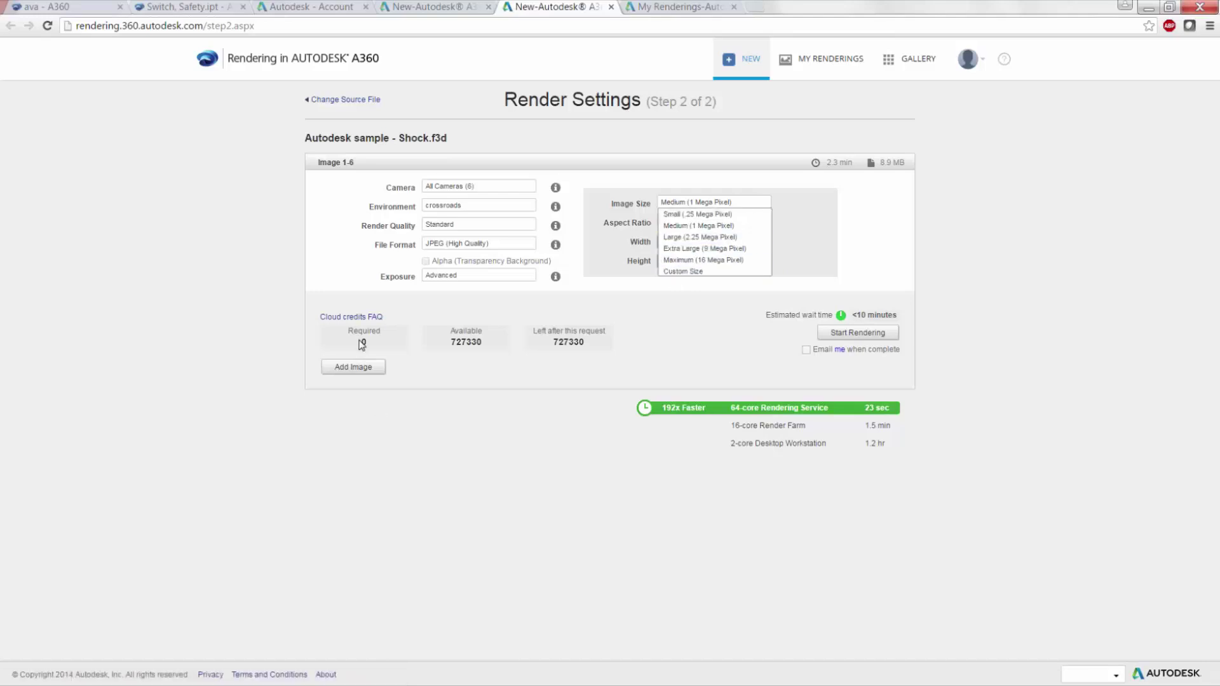
left_click(731, 249)
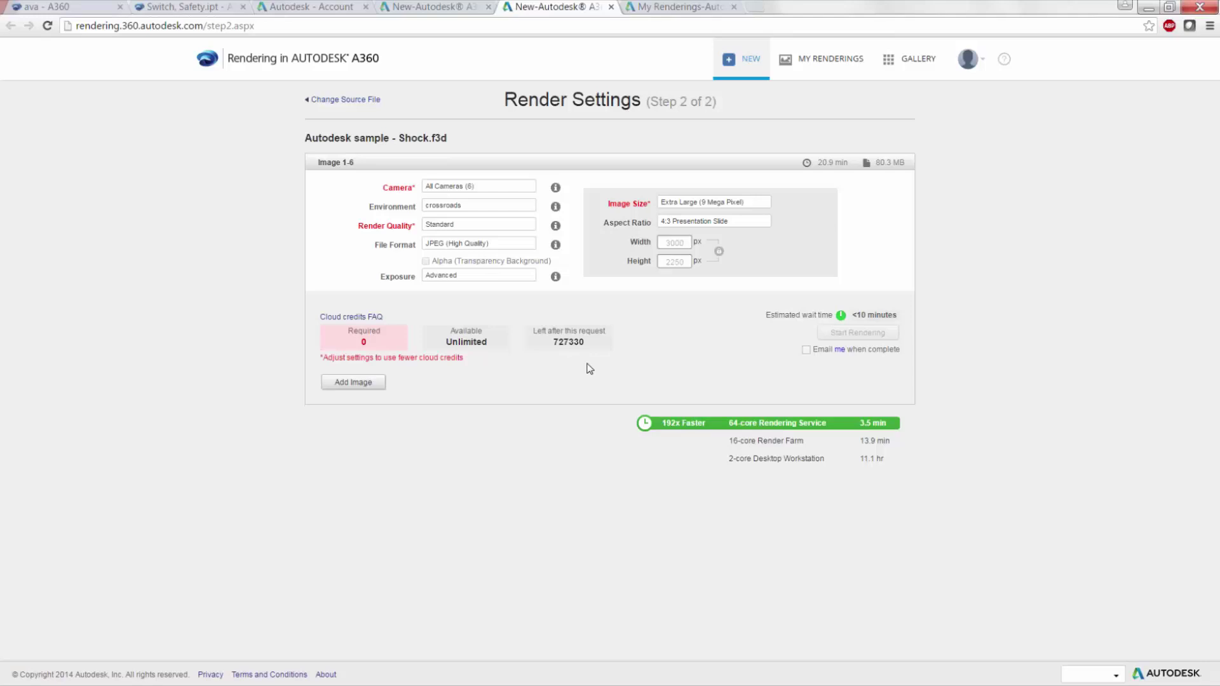
Examine the estimated wait time and compare the rendering times of the cloud service, render farm and desktop workstation
left_click_drag(779, 315, 882, 316)
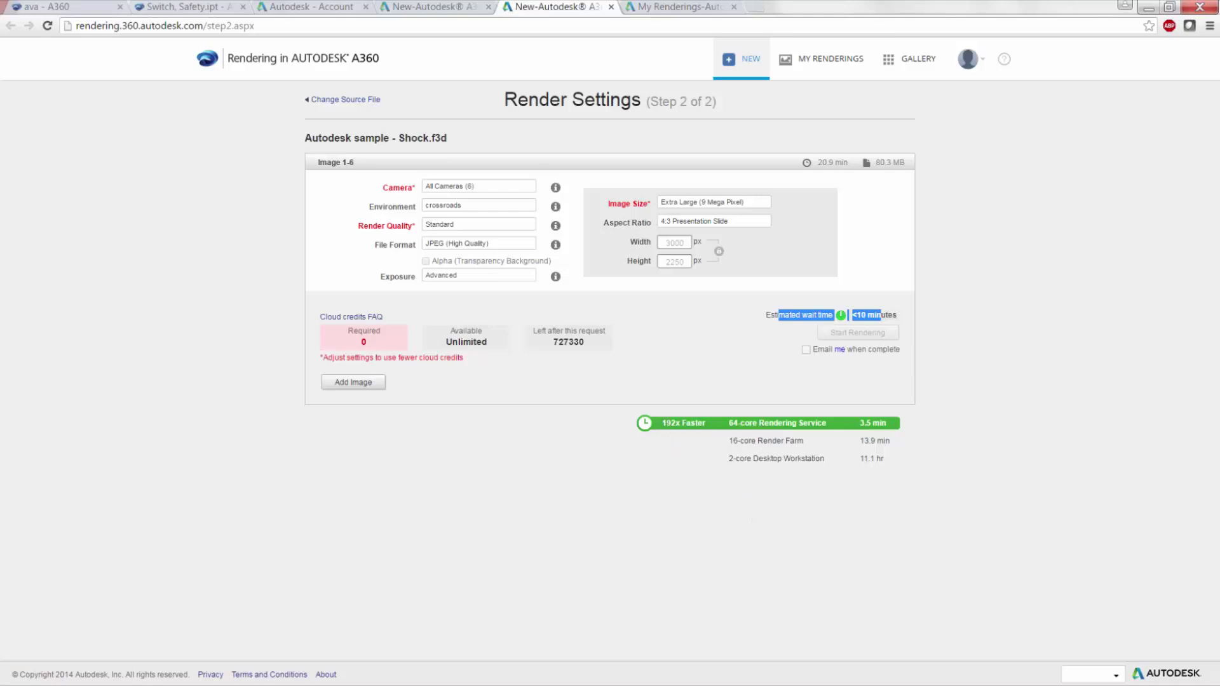
triple_click(670, 424)
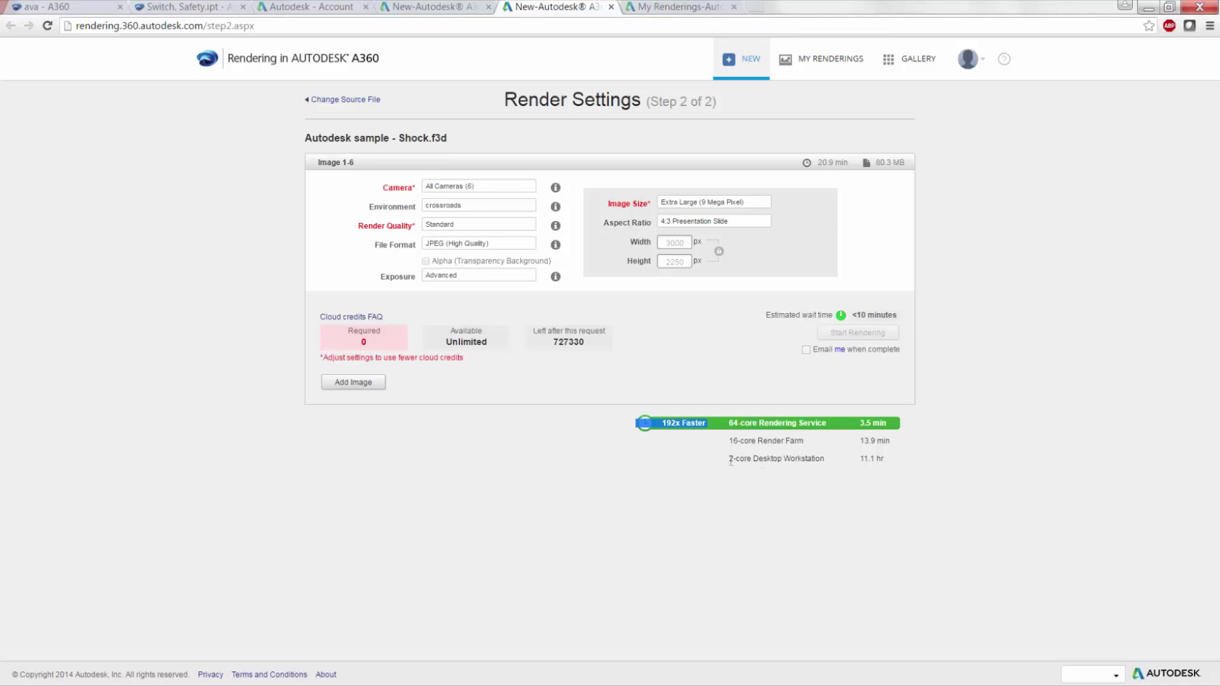
left_click(730, 462)
left_click_drag(881, 443, 877, 443)
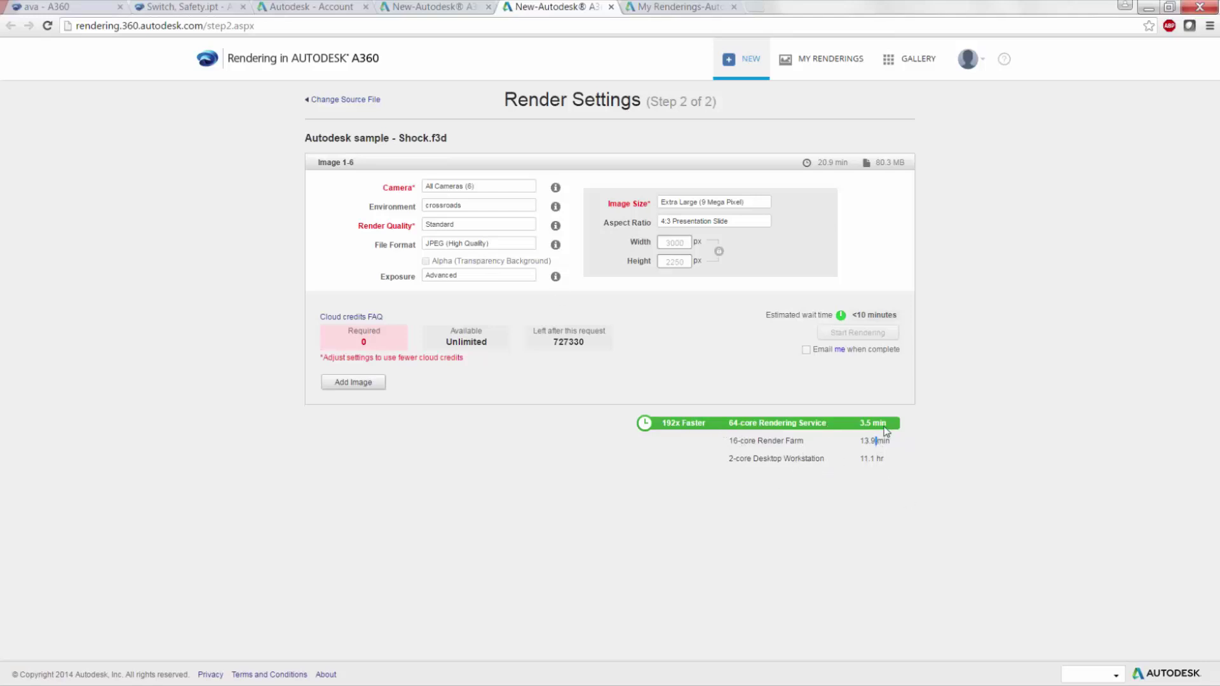
double_click(864, 424)
Go to My Renderings and view the Camera_INT_Living Room rendering of the Diaphanous sample enlarged
left_click(647, 9)
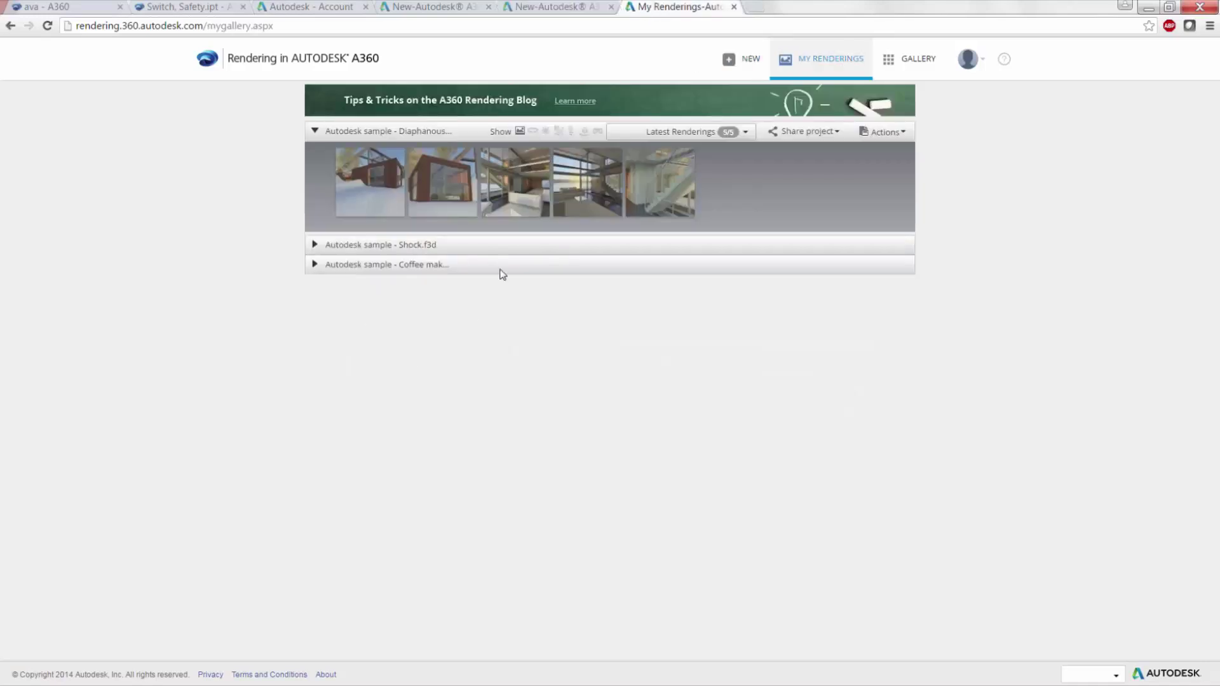
left_click(511, 186)
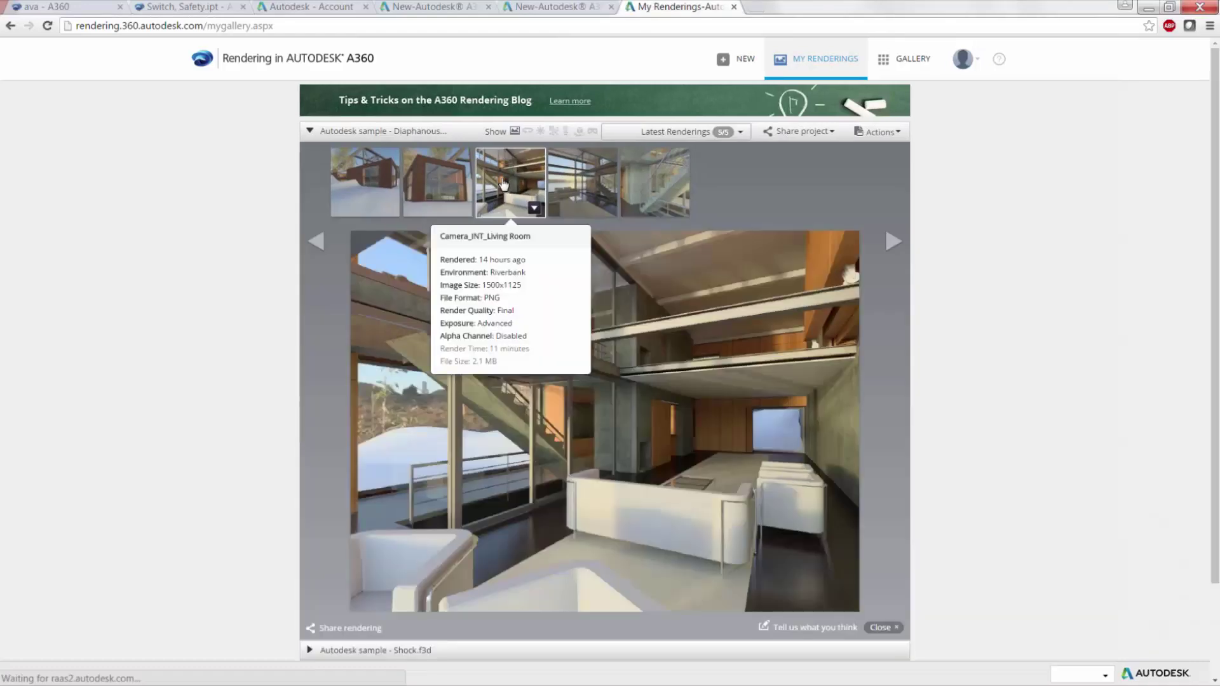
mouse_move(742, 449)
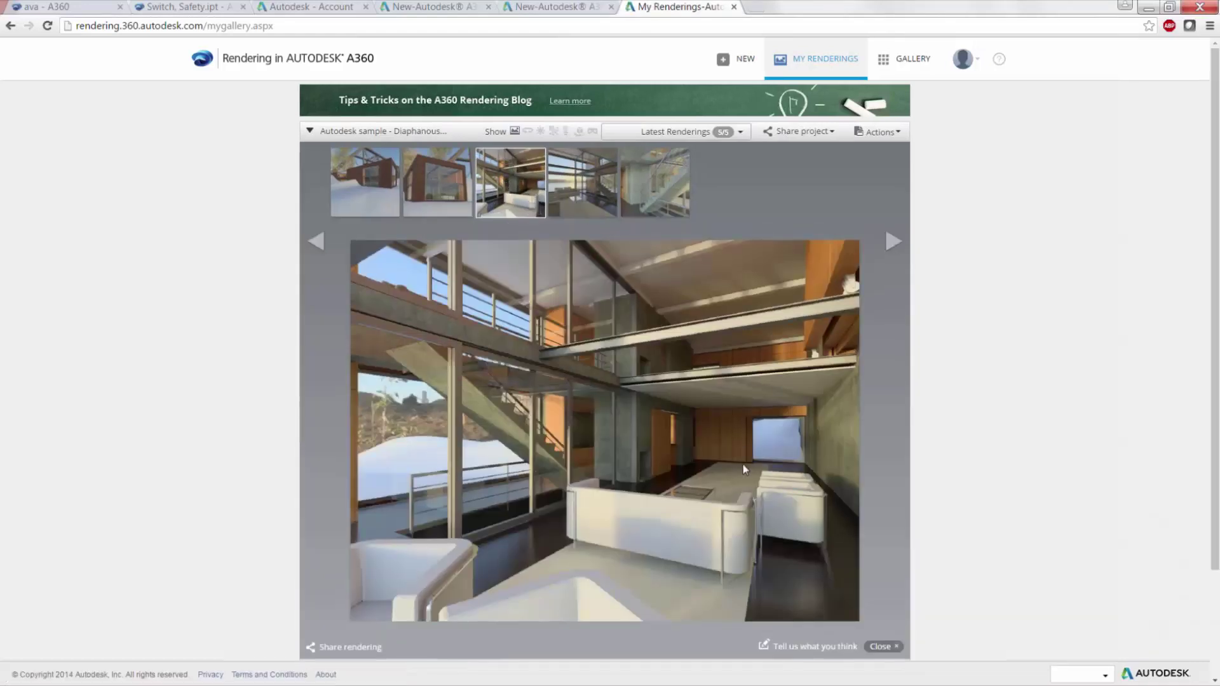
View the Diaphanous sample's fourth rendering enlarged and check its options for sharing to the public gallery
left_click(588, 197)
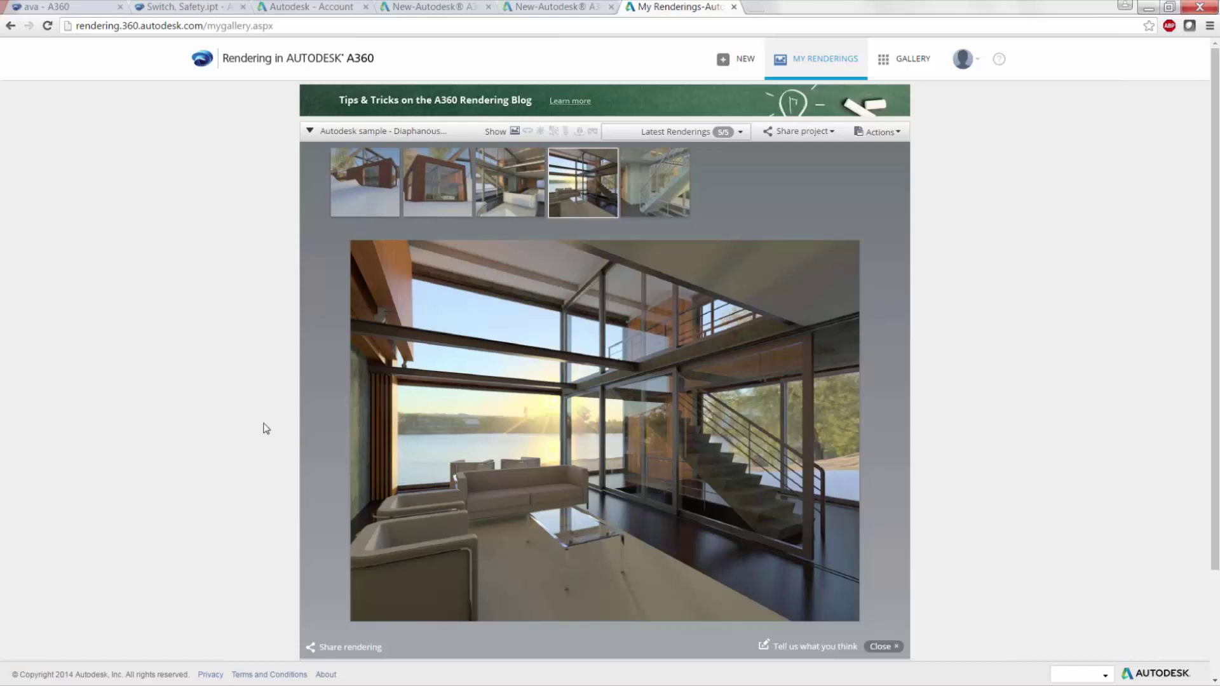
mouse_move(400, 230)
left_click(345, 646)
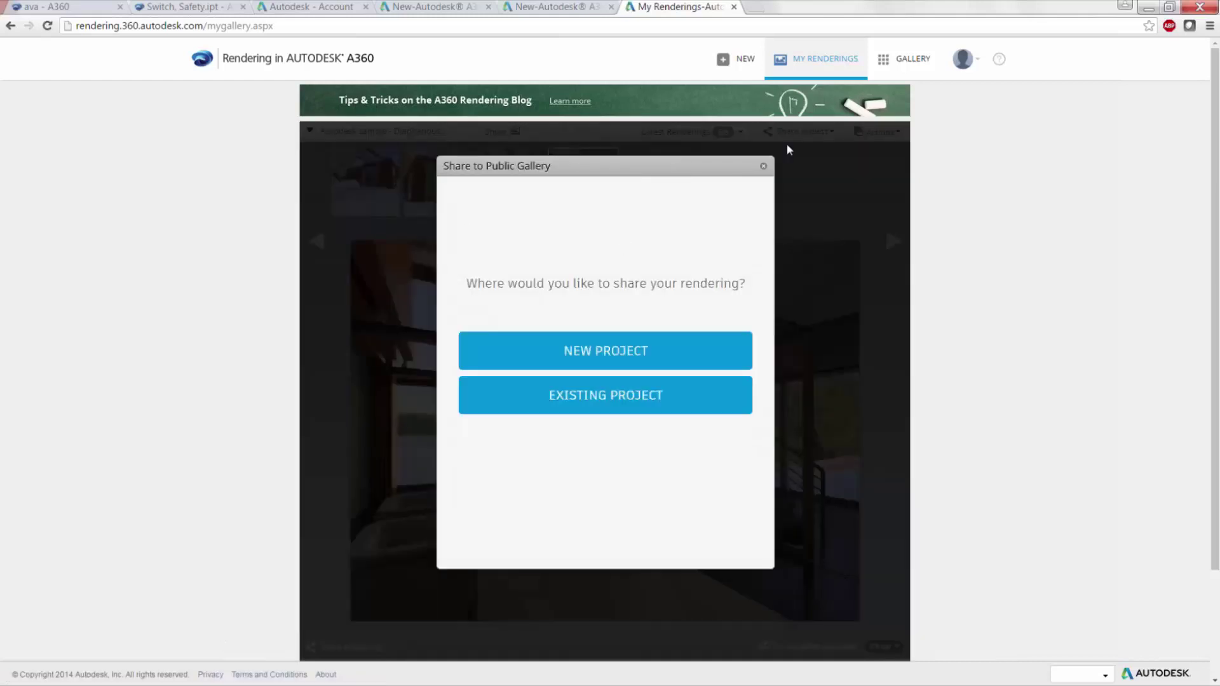
left_click(765, 168)
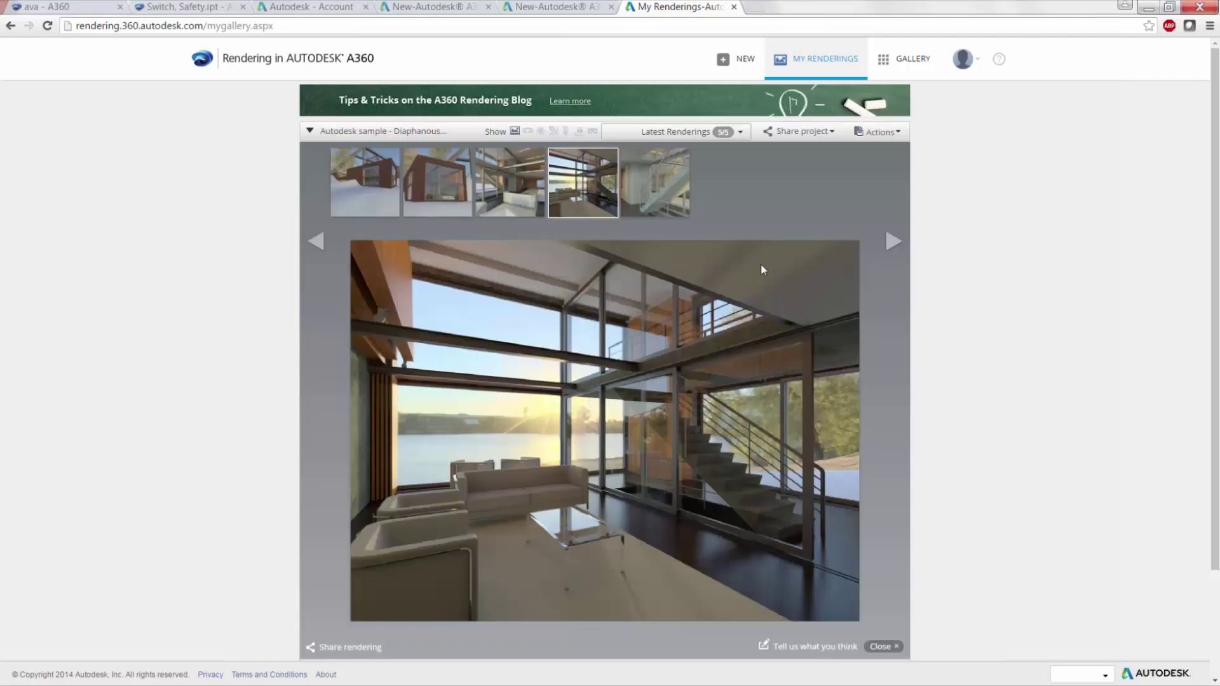